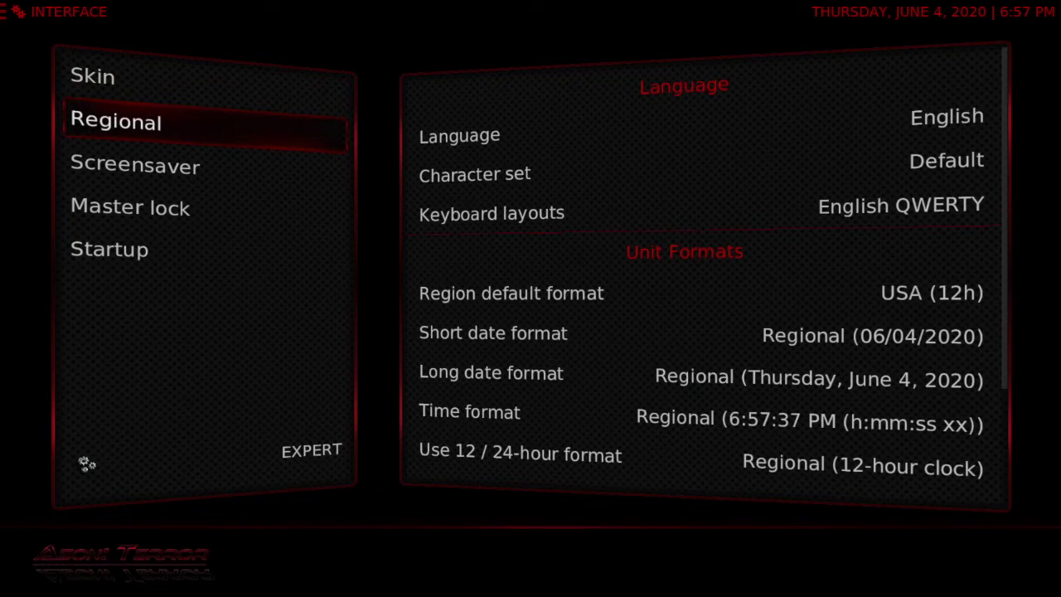
Set the region default format to USA (12h) in the Regional interface settings and return to the settings overview.
{"action": "key", "text": "Right"}
{"action": "key", "text": "Down"}
{"action": "key", "text": "Down"}
{"action": "key", "text": "Down"}
{"action": "key", "text": "Down"}
{"action": "key", "text": "Up"}
{"action": "key", "text": "Return"}
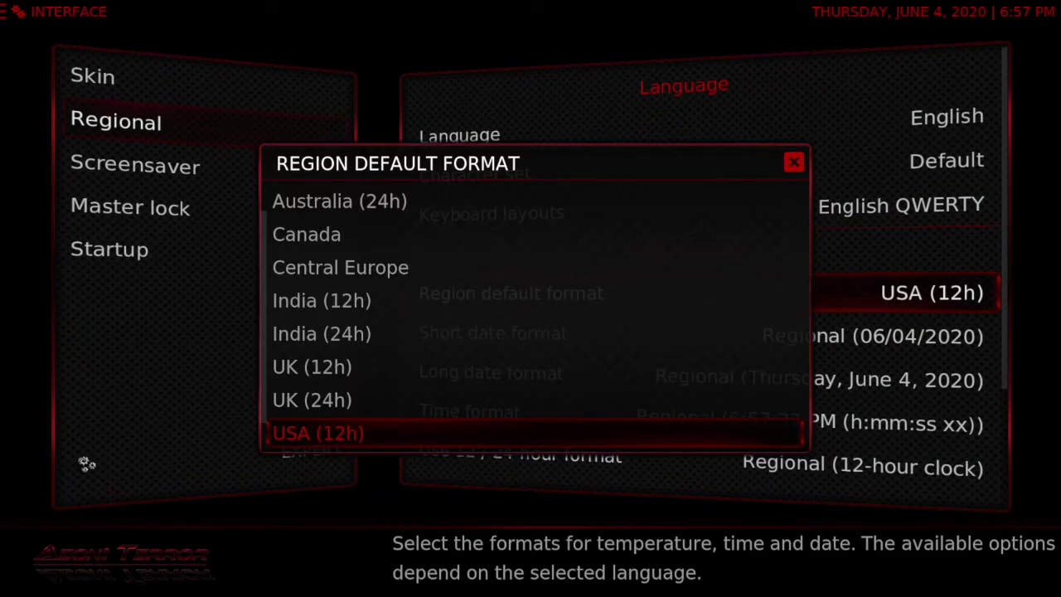
{"action": "key", "text": "Return"}
{"action": "key", "text": "BackSpace"}
Open the Player settings category.
{"action": "key", "text": "Right"}
{"action": "key", "text": "Right"}
{"action": "key", "text": "Right"}
{"action": "key", "text": "Right"}
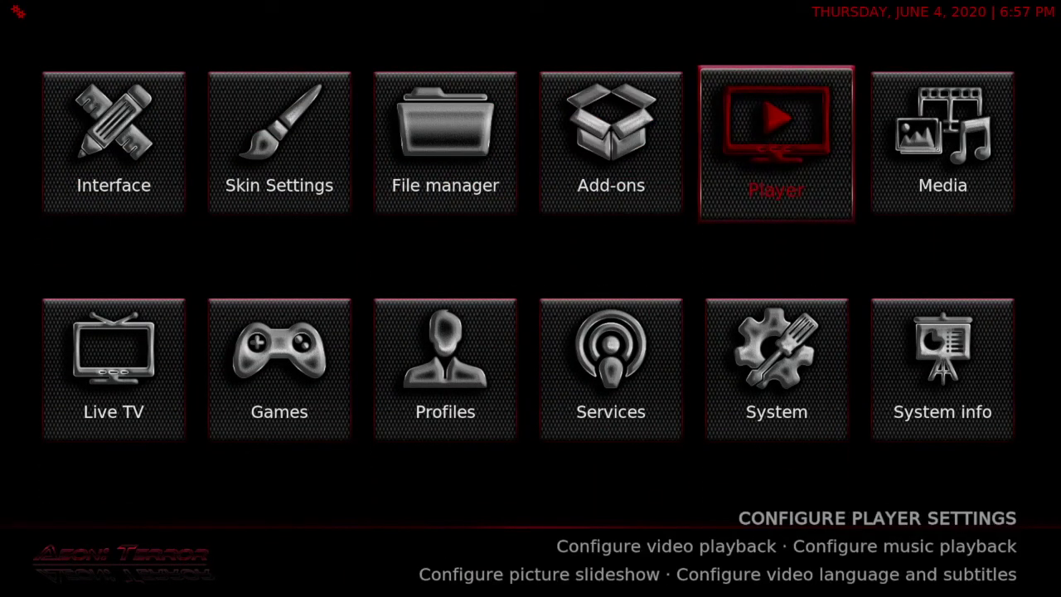
{"action": "key", "text": "Return"}
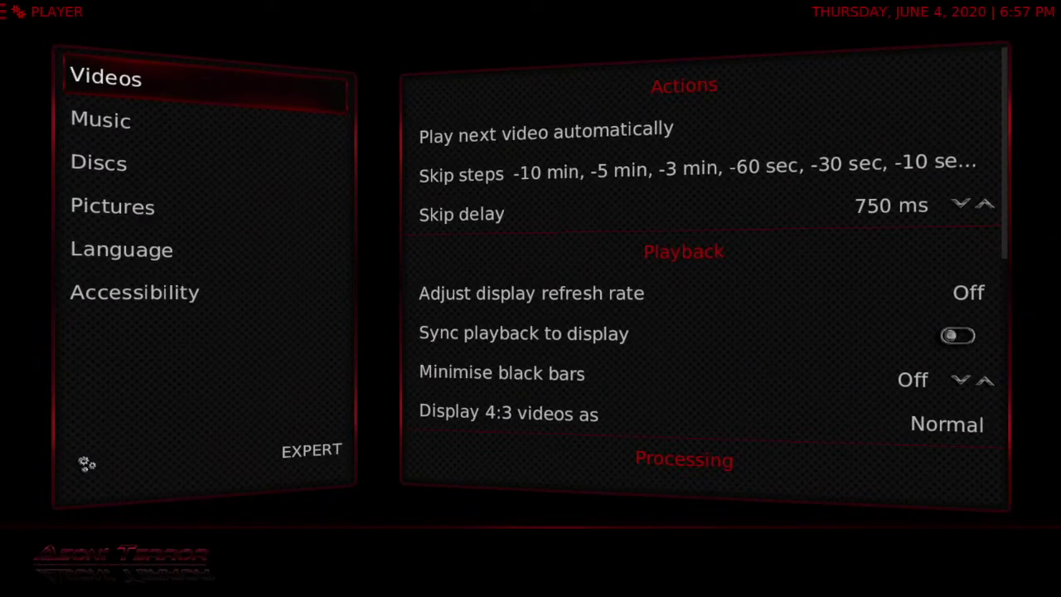
Look through the Player settings sections from Videos down to Accessibility and return to Videos.
{"action": "key", "text": "Down"}
{"action": "key", "text": "Down"}
{"action": "key", "text": "Down"}
{"action": "key", "text": "Down"}
{"action": "key", "text": "Down"}
{"action": "key", "text": "Down"}
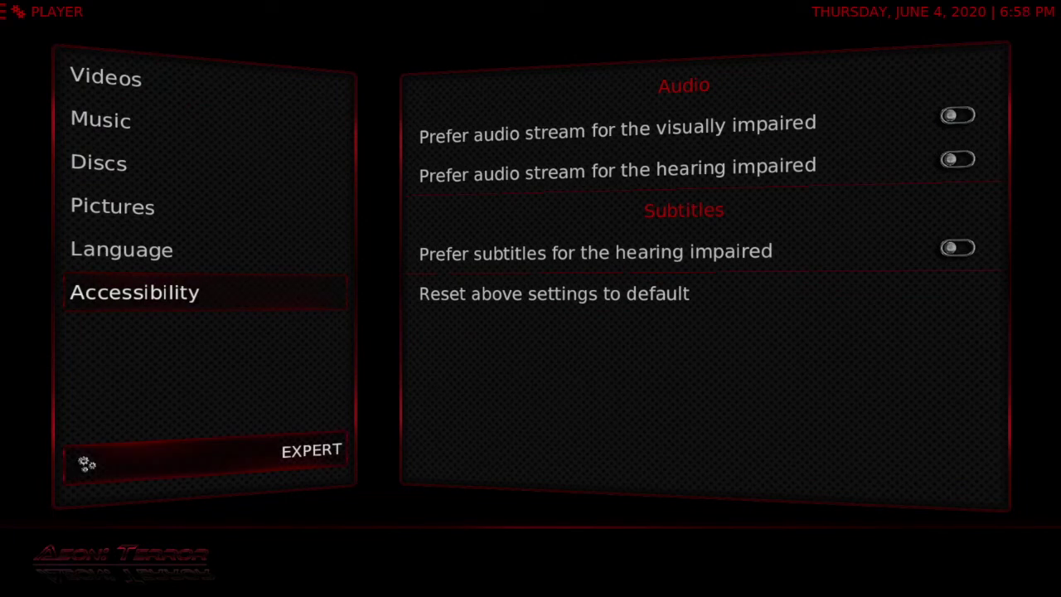
{"action": "key", "text": "Up"}
{"action": "key", "text": "Up"}
{"action": "key", "text": "Up"}
{"action": "key", "text": "Up"}
{"action": "key", "text": "Up"}
{"action": "key", "text": "Up"}
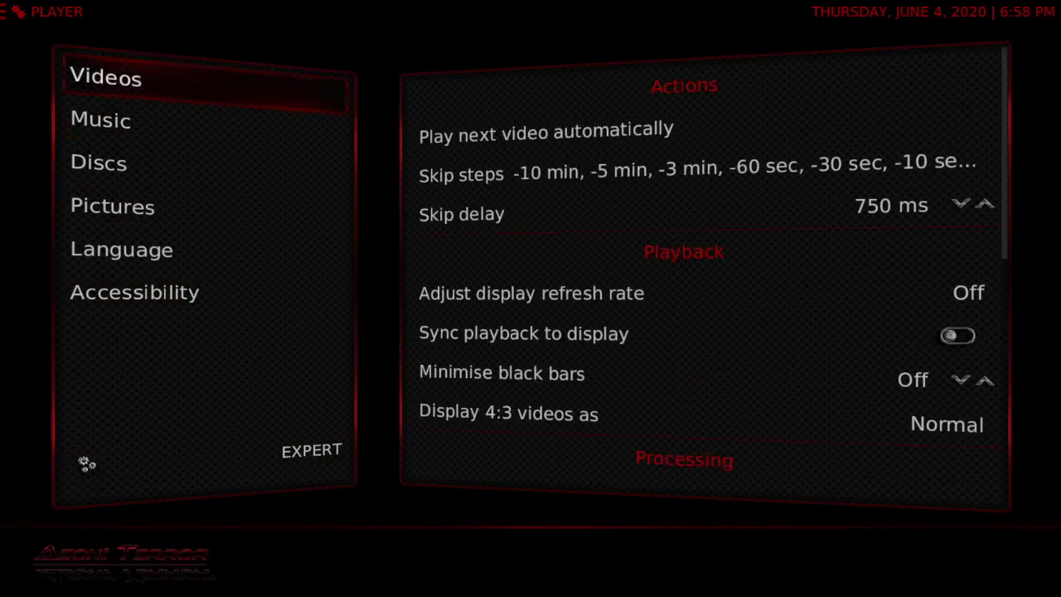
Examine the skip delay, display refresh rate, playback sync, black bars and 4:3 display options for videos.
{"action": "key", "text": "Right"}
{"action": "key", "text": "Down"}
{"action": "key", "text": "Down"}
{"action": "key", "text": "Down"}
{"action": "key", "text": "Down"}
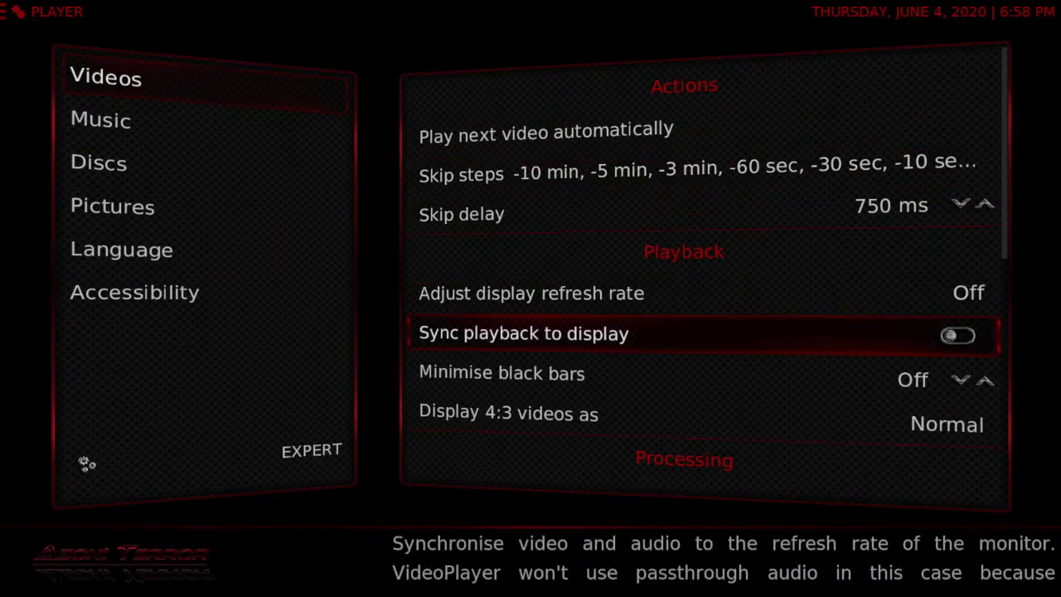
{"action": "key", "text": "Down"}
{"action": "key", "text": "Down"}
{"action": "key", "text": "Up"}
{"action": "key", "text": "Up"}
{"action": "key", "text": "Up"}
{"action": "key", "text": "Up"}
{"action": "key", "text": "Up"}
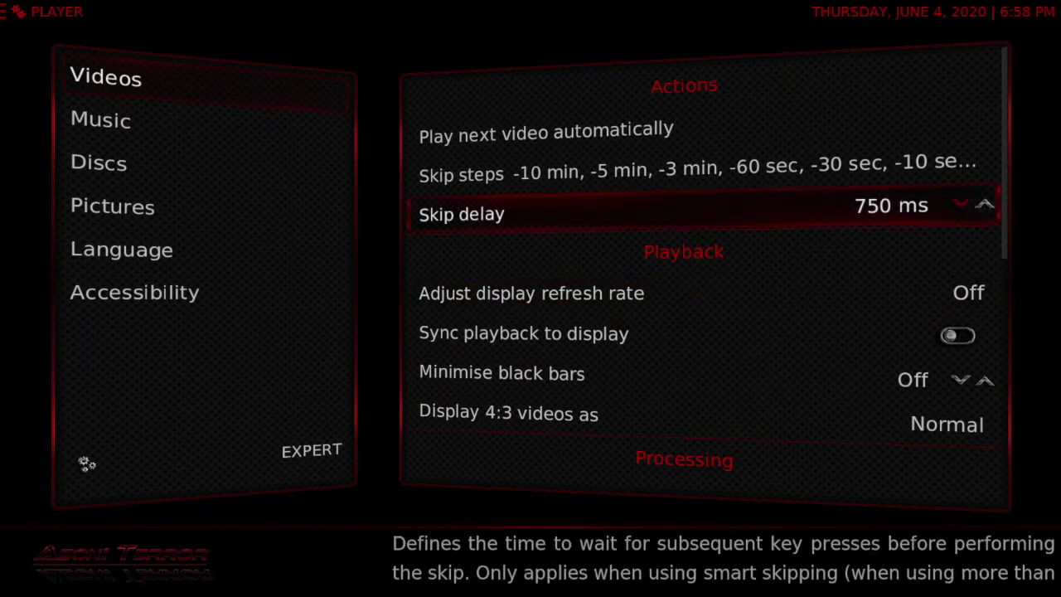
{"action": "key", "text": "Down"}
{"action": "key", "text": "Down"}
{"action": "key", "text": "Down"}
{"action": "key", "text": "Down"}
{"action": "key", "text": "Down"}
{"action": "key", "text": "Up"}
{"action": "key", "text": "Up"}
{"action": "key", "text": "Up"}
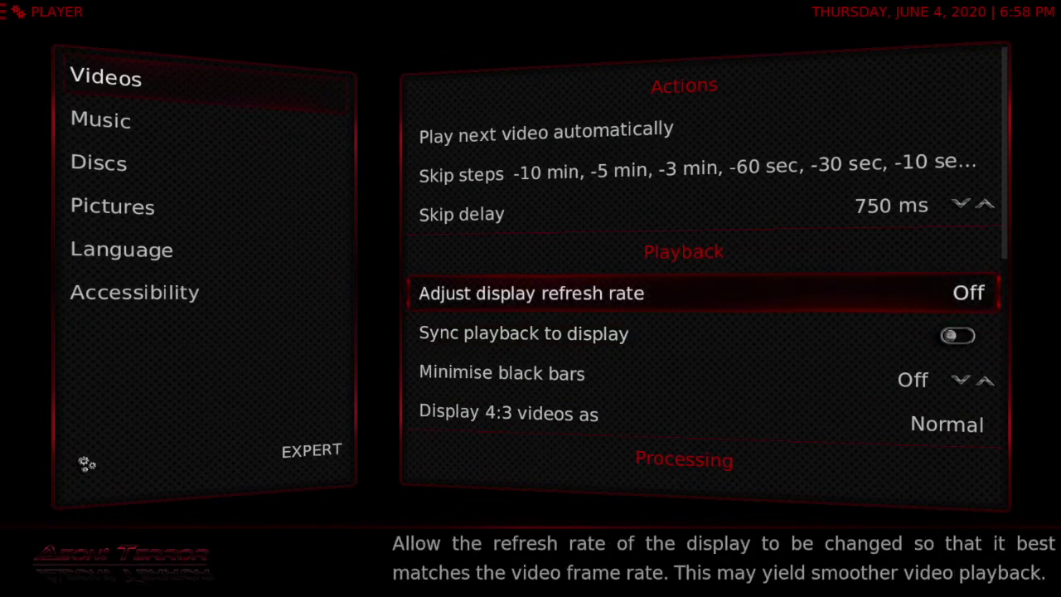
Set the video option for enabling HQ scalers for scaling above to 100 % and return to the home screen.
{"action": "key", "text": "Down"}
{"action": "key", "text": "Down"}
{"action": "key", "text": "Down"}
{"action": "key", "text": "Down"}
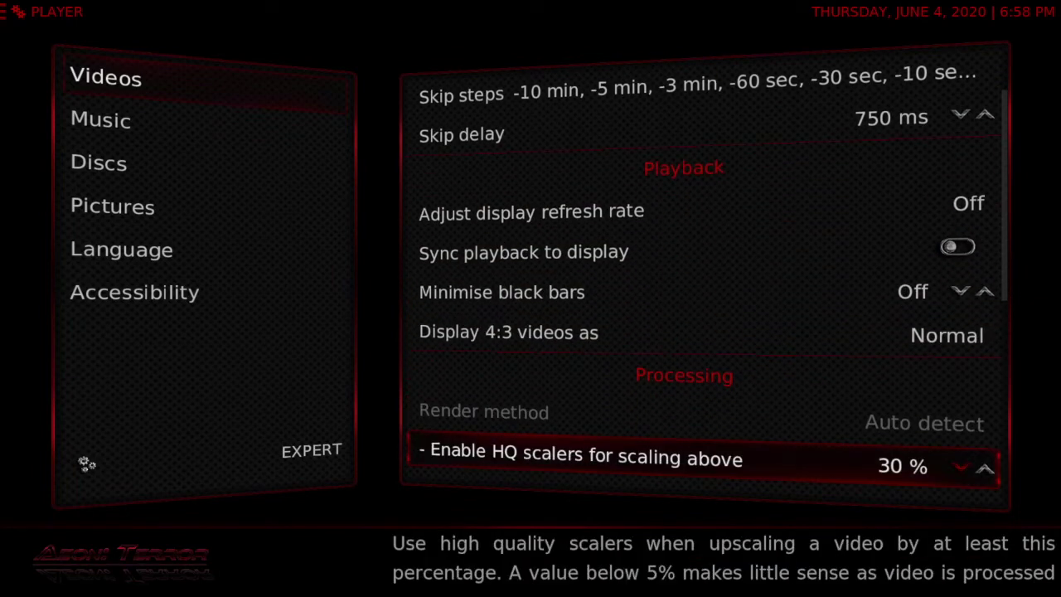
{"action": "key", "text": "Down"}
{"action": "key", "text": "Down"}
{"action": "key", "text": "Up"}
{"action": "key", "text": "Up"}
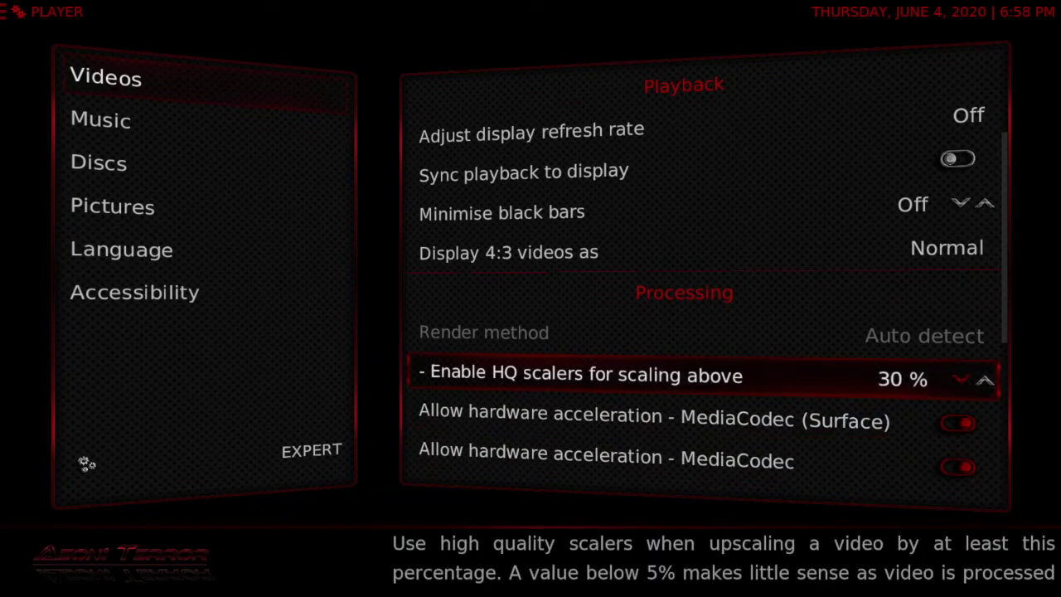
{"action": "key", "text": "Left"}
{"action": "key", "text": "Left"}
{"action": "key", "text": "Left"}
{"action": "key", "text": "Left"}
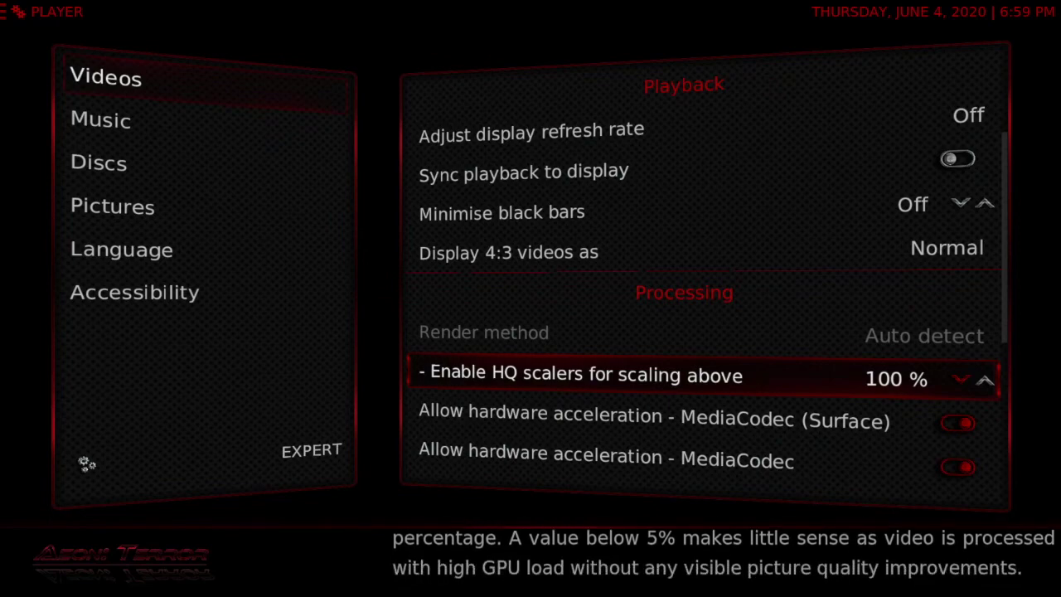
{"action": "key", "text": "Escape"}
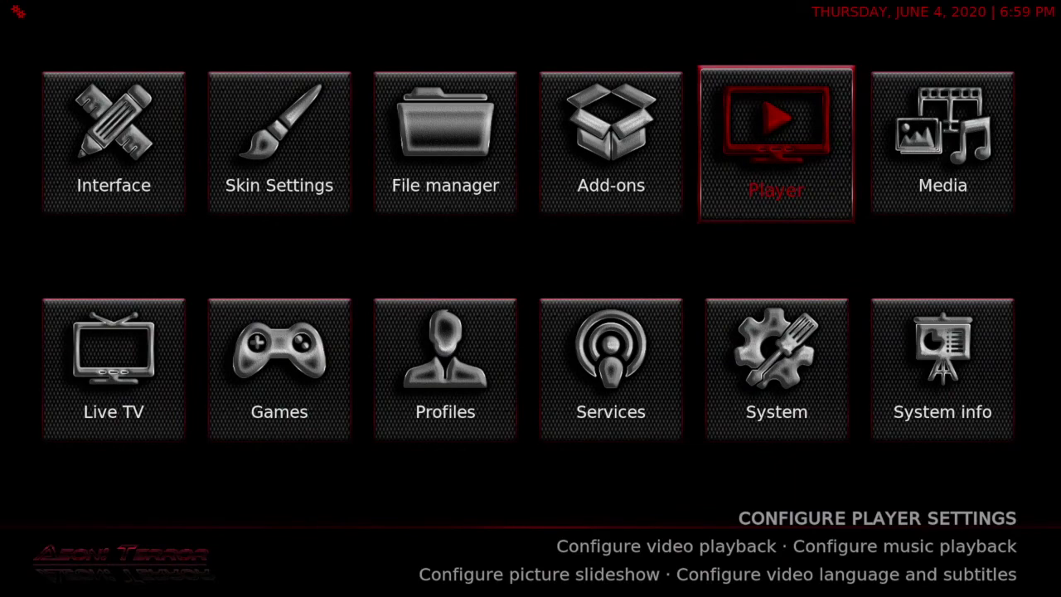
{"action": "key", "text": "Escape"}
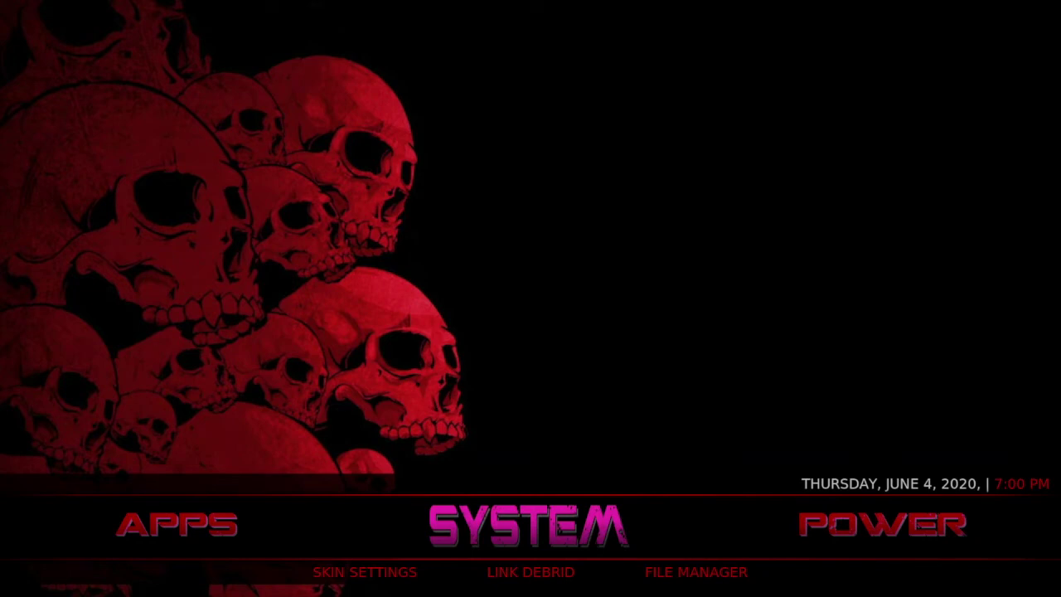
Look over the Video Add-ons, Add-on Browser and Program Add-ons entries under Apps.
{"action": "key", "text": "Left"}
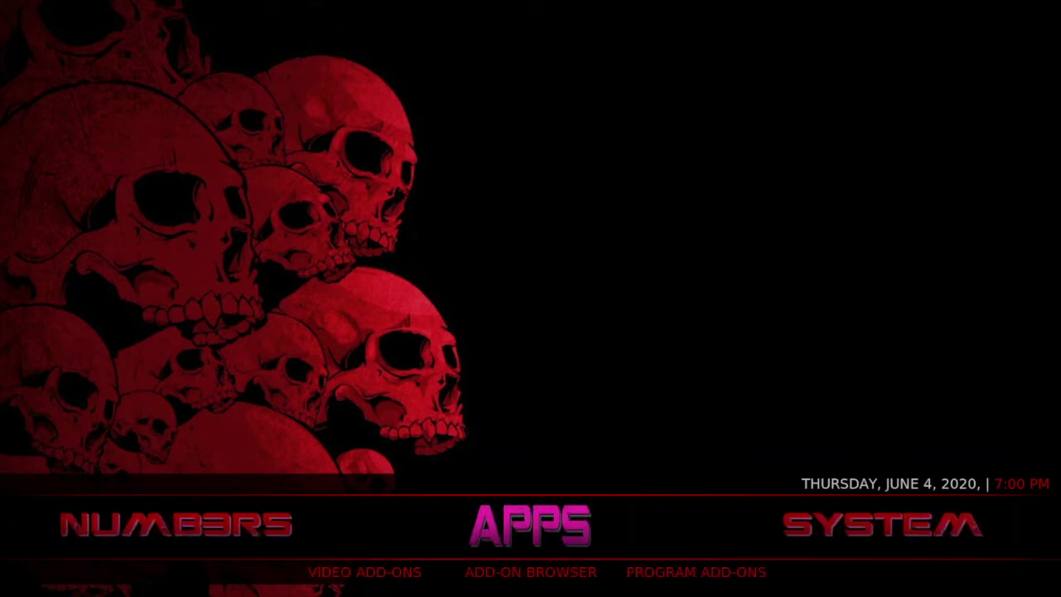
{"action": "key", "text": "Down"}
{"action": "key", "text": "Left"}
{"action": "key", "text": "Left"}
{"action": "key", "text": "Right"}
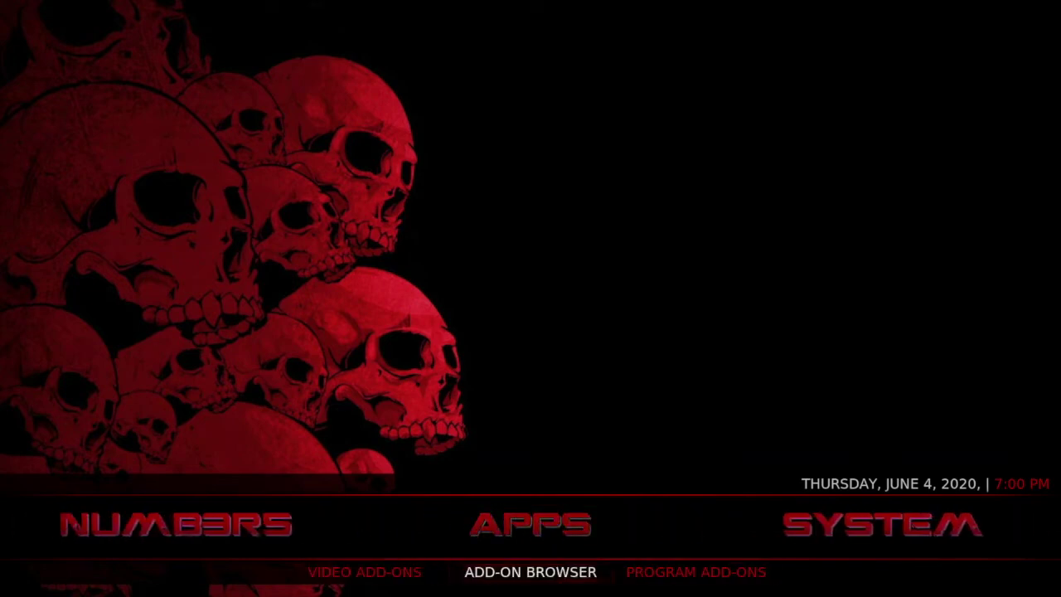
{"action": "key", "text": "Right"}
{"action": "key", "text": "Up"}
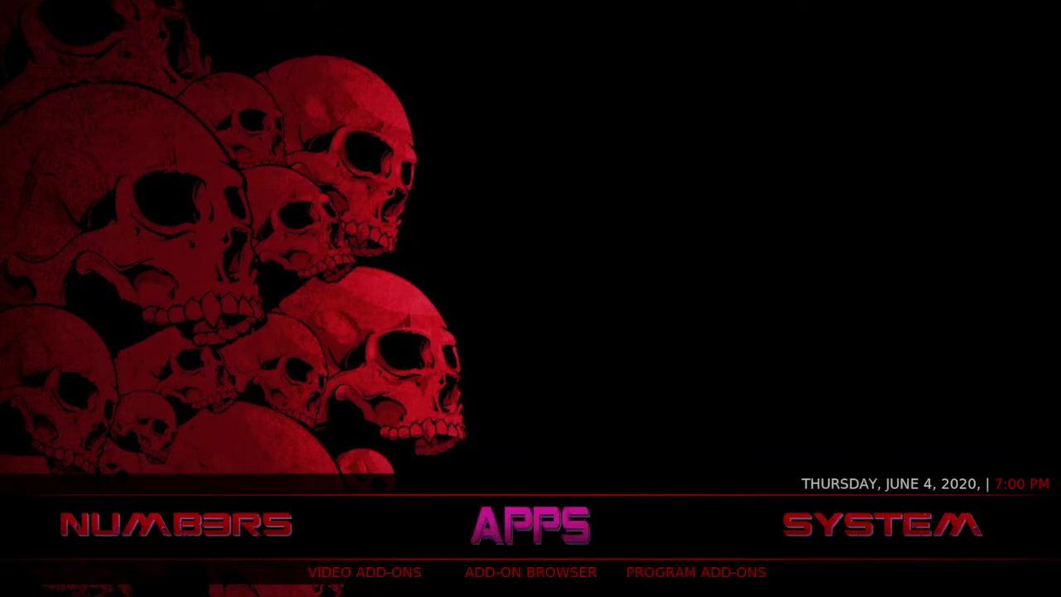
Look through the home screen's main categories, passing Base and continuing round to Numb3r5.
{"action": "key", "text": "Right"}
{"action": "key", "text": "Right"}
{"action": "key", "text": "Right"}
{"action": "key", "text": "Right"}
{"action": "key", "text": "Right"}
{"action": "key", "text": "Right"}
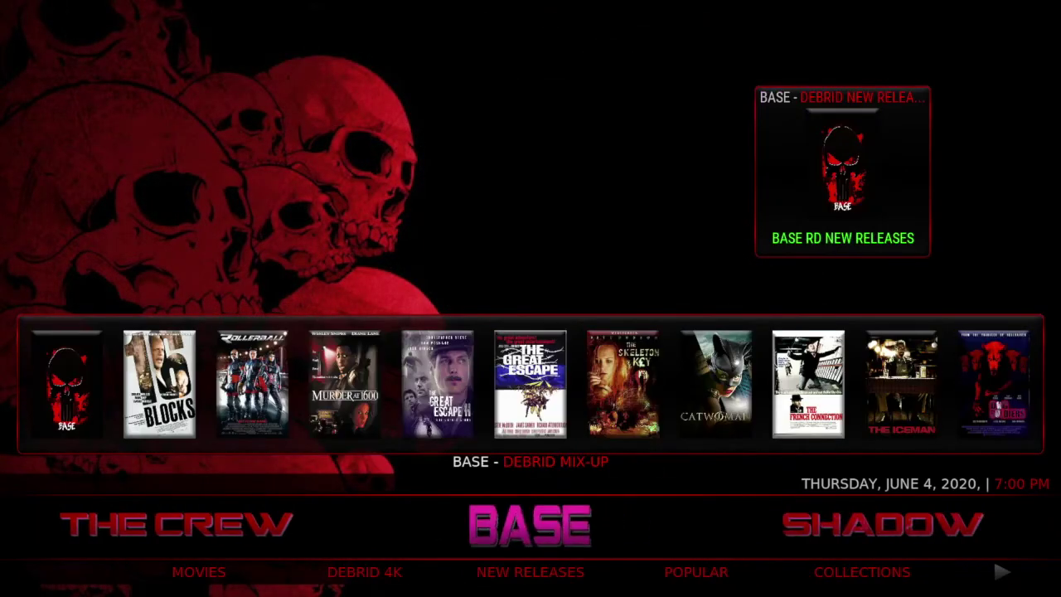
{"action": "key", "text": "Right"}
{"action": "key", "text": "Right"}
{"action": "key", "text": "Right"}
{"action": "key", "text": "Right"}
{"action": "key", "text": "Right"}
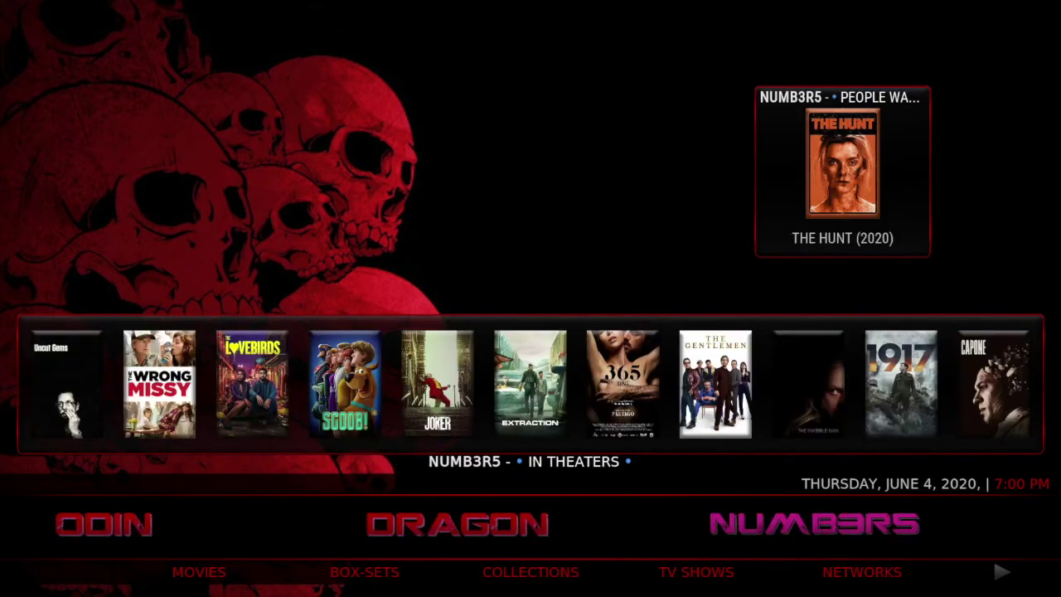
Open the Cleaning Tools in the Maintenance section of the Breezz wizard program add-on.
{"action": "key", "text": "Down"}
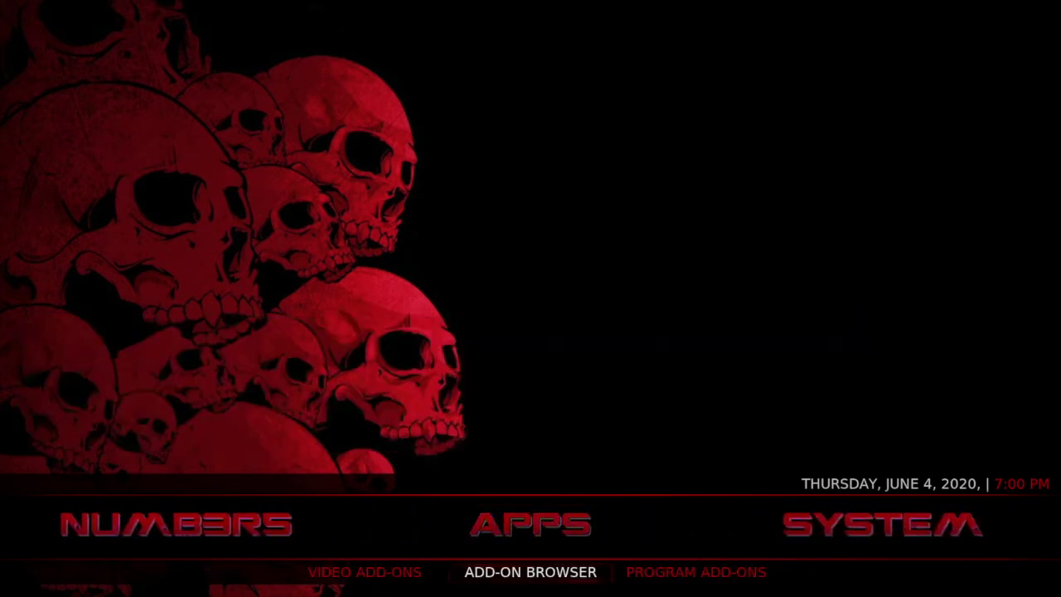
{"action": "key", "text": "Right"}
{"action": "key", "text": "Return"}
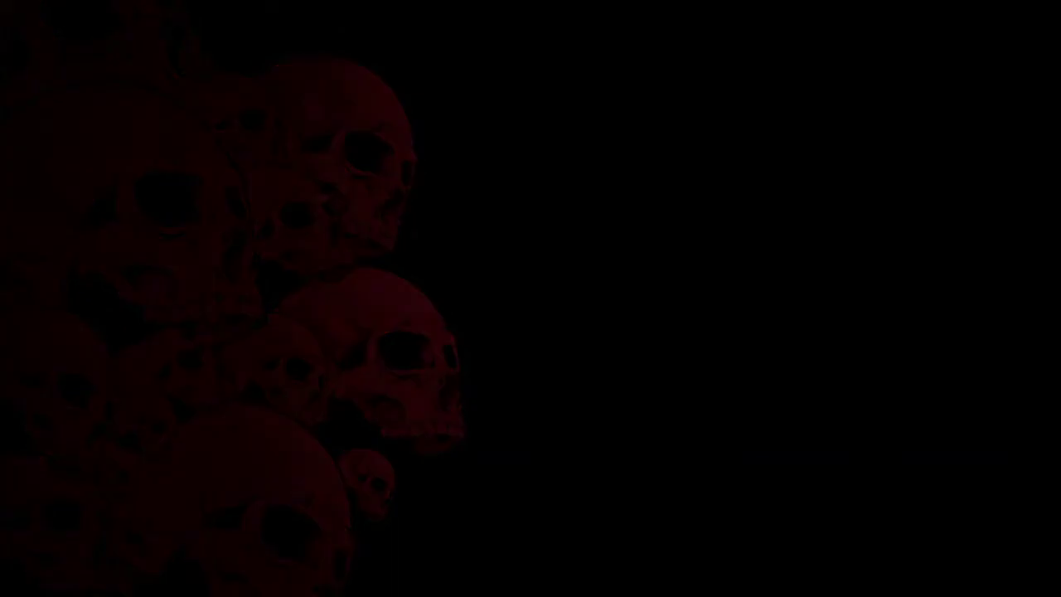
{"action": "key", "text": "Down"}
{"action": "key", "text": "Down"}
{"action": "key", "text": "Down"}
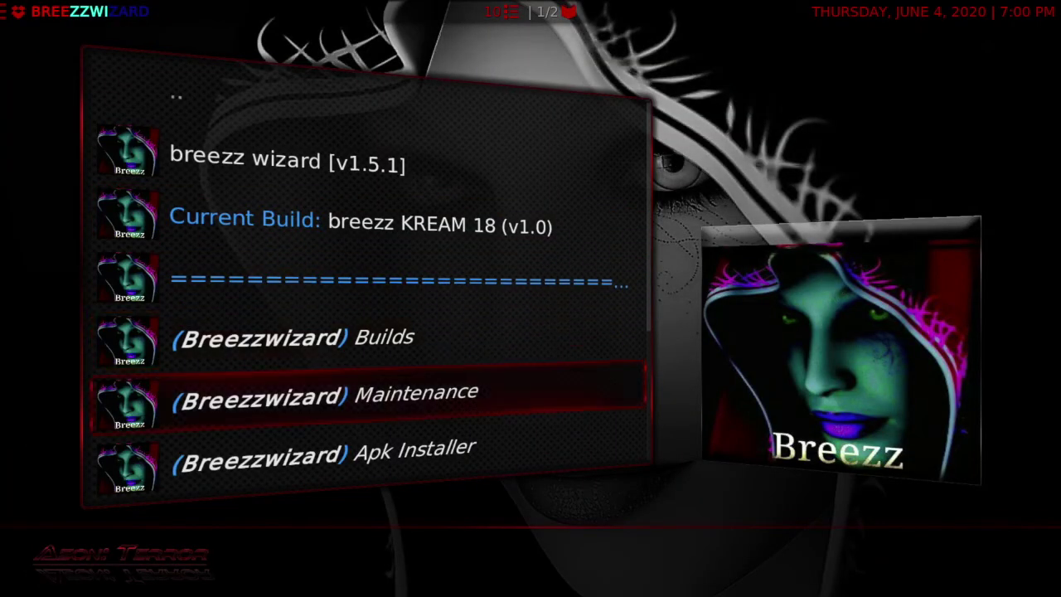
{"action": "key", "text": "Return"}
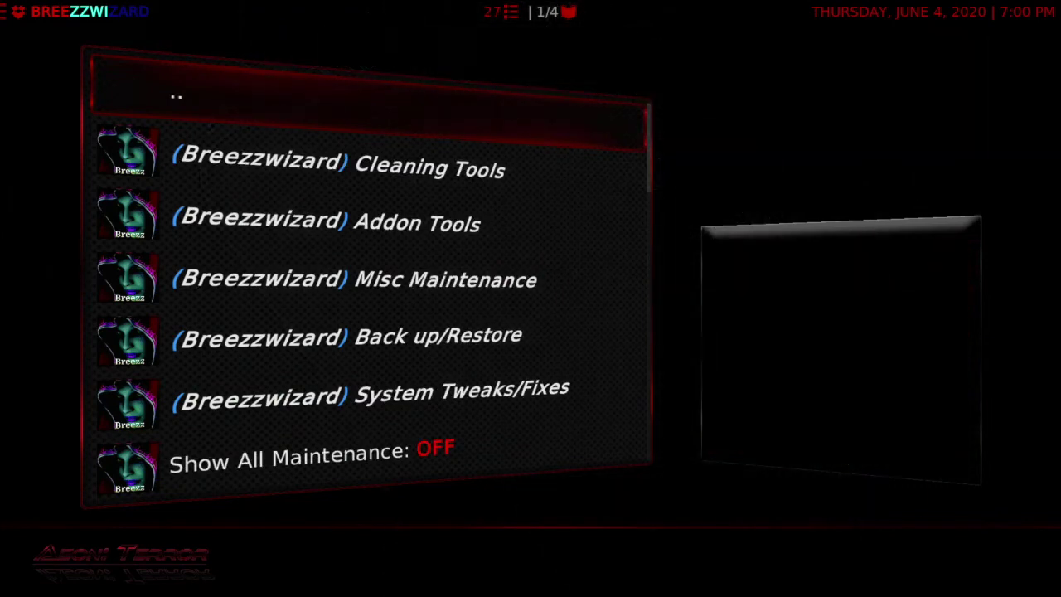
{"action": "key", "text": "Down"}
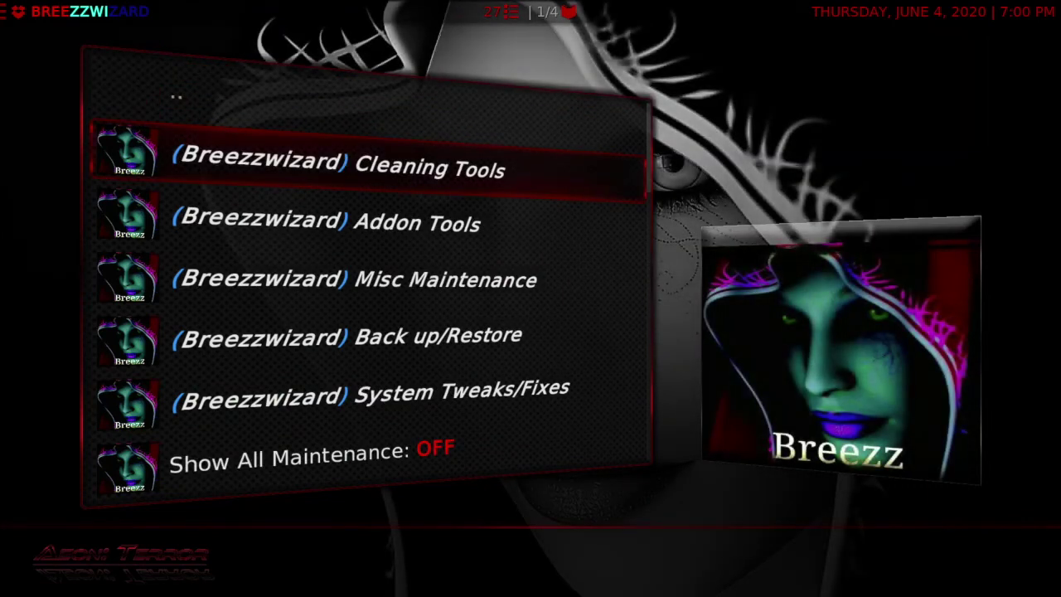
{"action": "key", "text": "Return"}
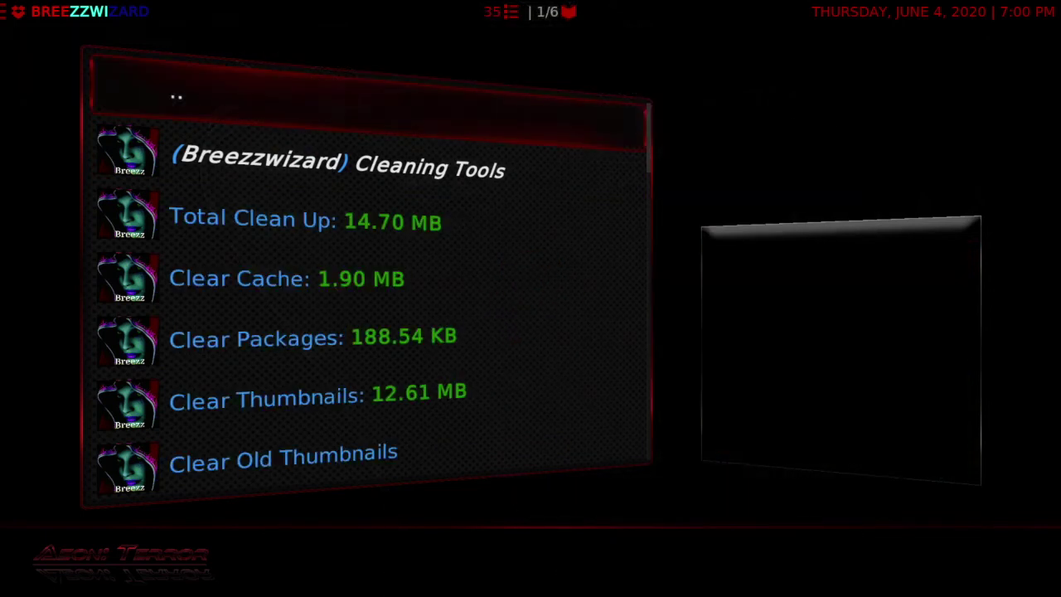
Run Total Clean Up and confirm cleaning all cache, packages and thumbnails.
{"action": "key", "text": "Down"}
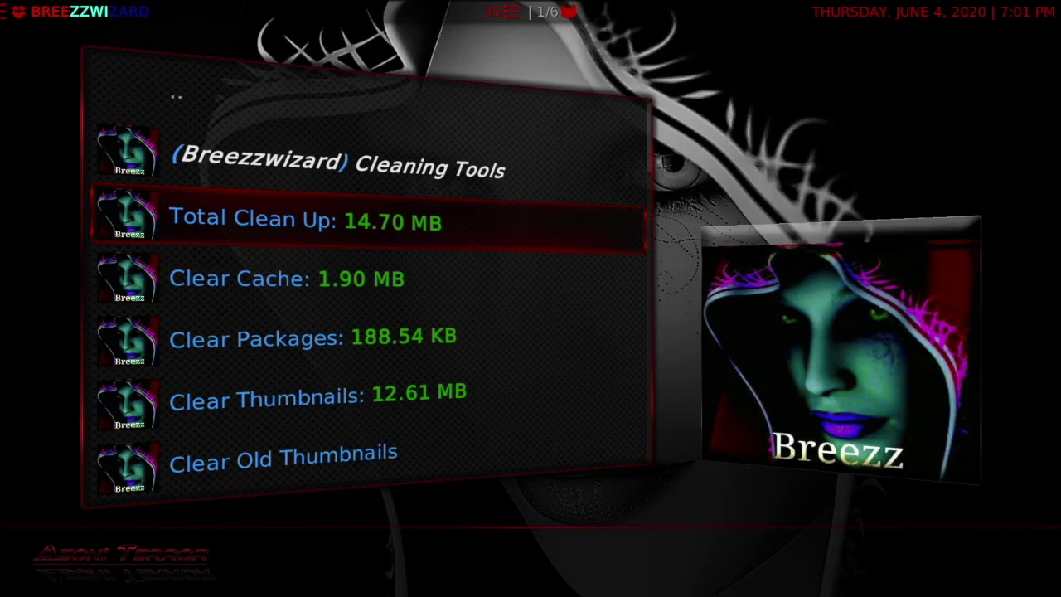
{"action": "key", "text": "Return"}
{"action": "key", "text": "Left"}
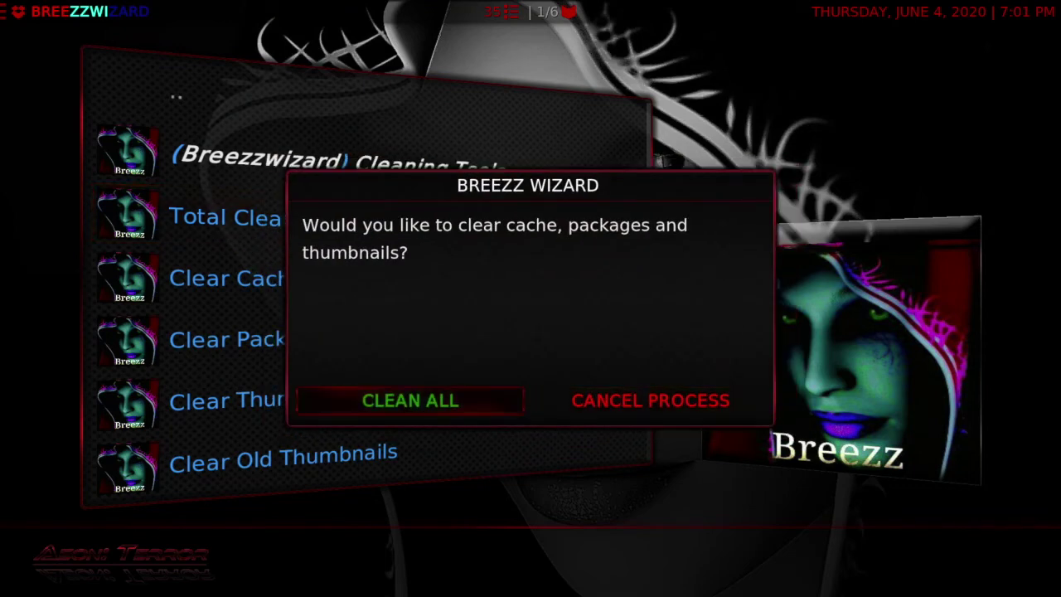
{"action": "key", "text": "Return"}
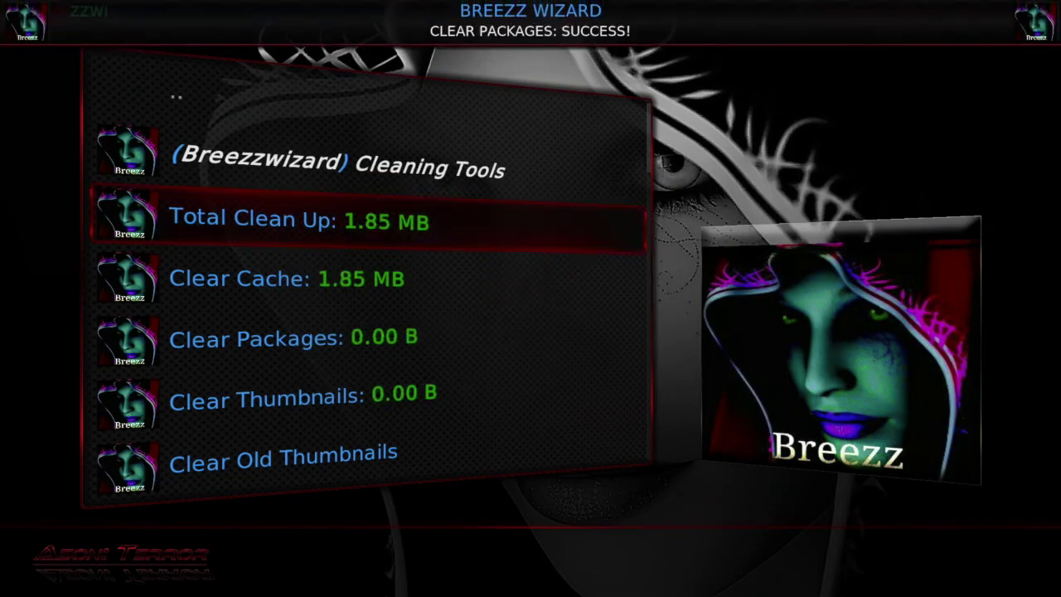
Open the wizard's System Tweaks/Fixes section.
{"action": "key", "text": "Down"}
{"action": "key", "text": "Down"}
{"action": "key", "text": "Down"}
{"action": "key", "text": "Down"}
{"action": "key", "text": "Down"}
{"action": "key", "text": "Down"}
{"action": "key", "text": "Down"}
{"action": "key", "text": "Down"}
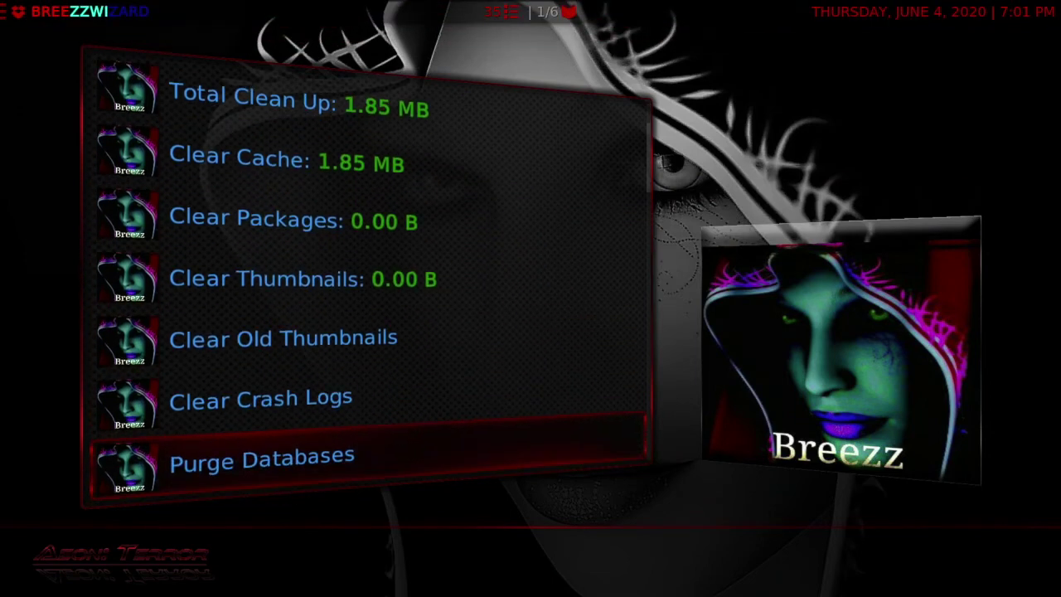
{"action": "key", "text": "Down"}
{"action": "key", "text": "Down"}
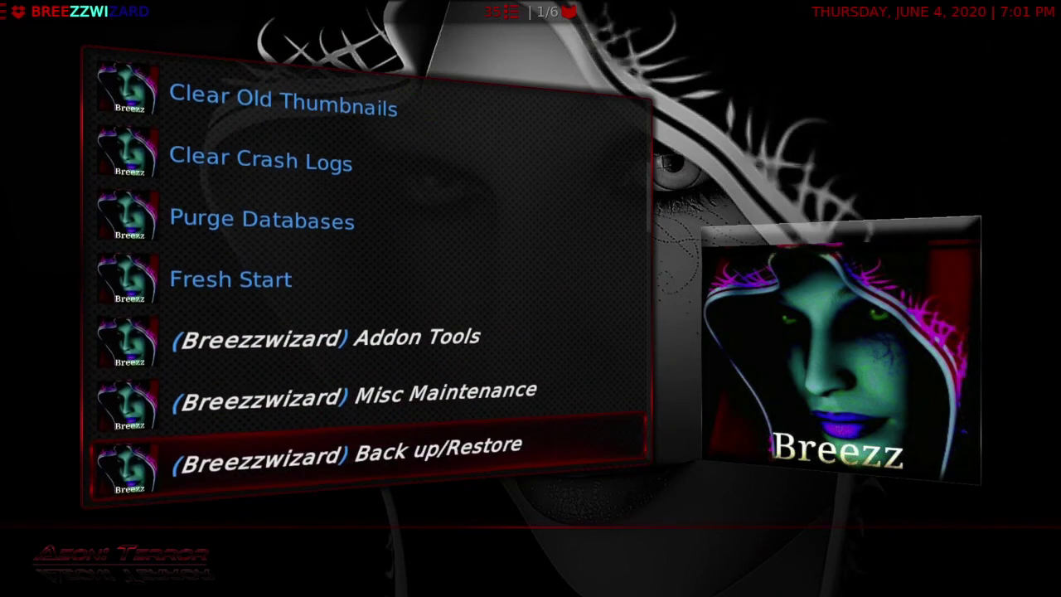
{"action": "key", "text": "Down"}
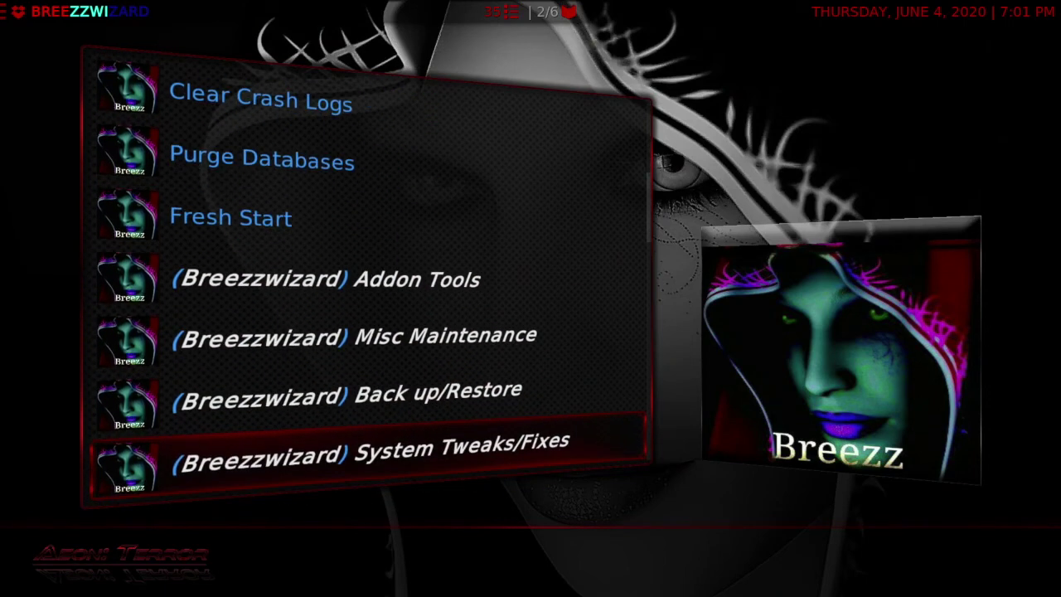
{"action": "key", "text": "Return"}
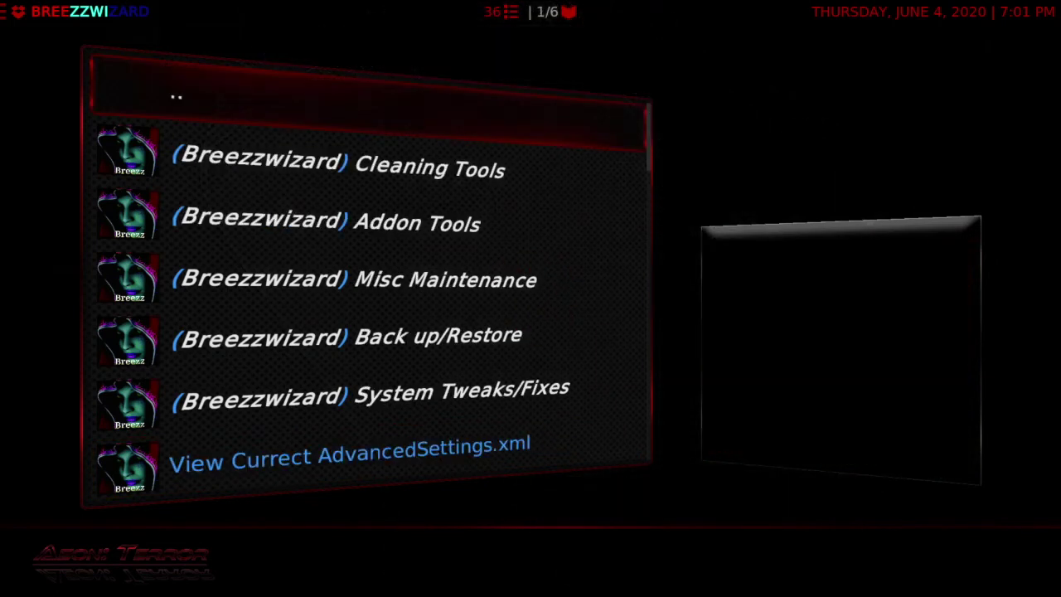
Open Quick Configure AdvancedSettings.xml from the system tweaks.
{"action": "key", "text": "Down"}
{"action": "key", "text": "Down"}
{"action": "key", "text": "Down"}
{"action": "key", "text": "Down"}
{"action": "key", "text": "Down"}
{"action": "key", "text": "Down"}
{"action": "key", "text": "Down"}
{"action": "key", "text": "Down"}
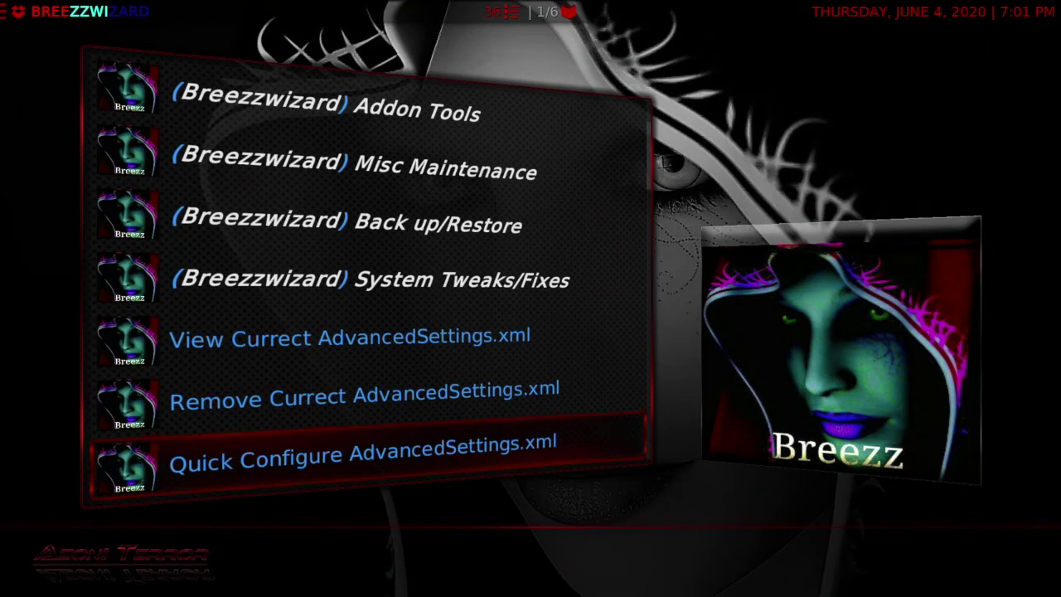
{"action": "key", "text": "Return"}
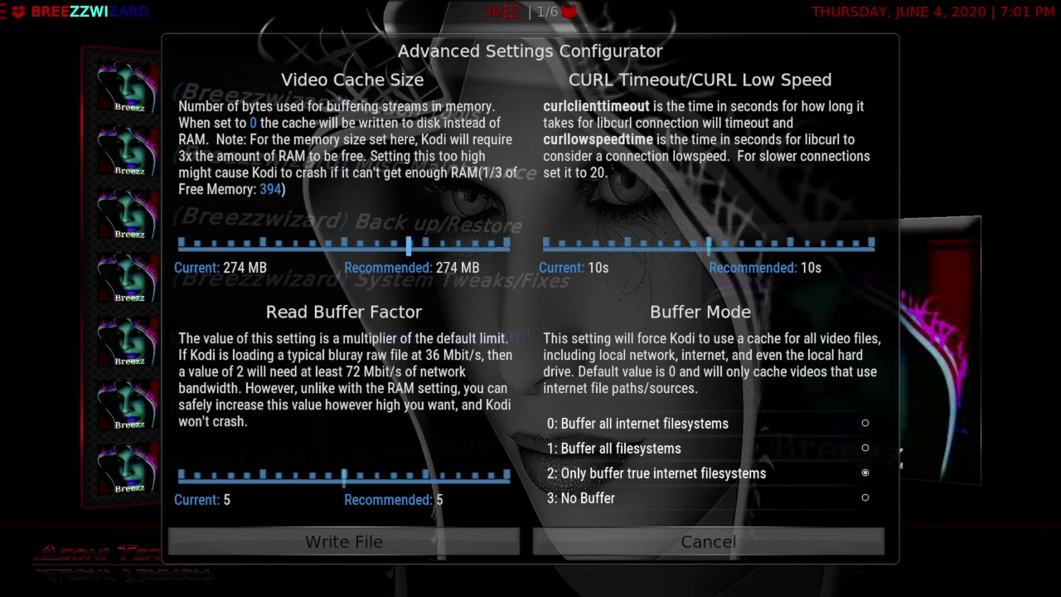
Set the Buffer Mode to "1: Buffer all filesystems" and write the AdvancedSettings.xml file.
{"action": "key", "text": "Right"}
{"action": "key", "text": "Down"}
{"action": "key", "text": "Right"}
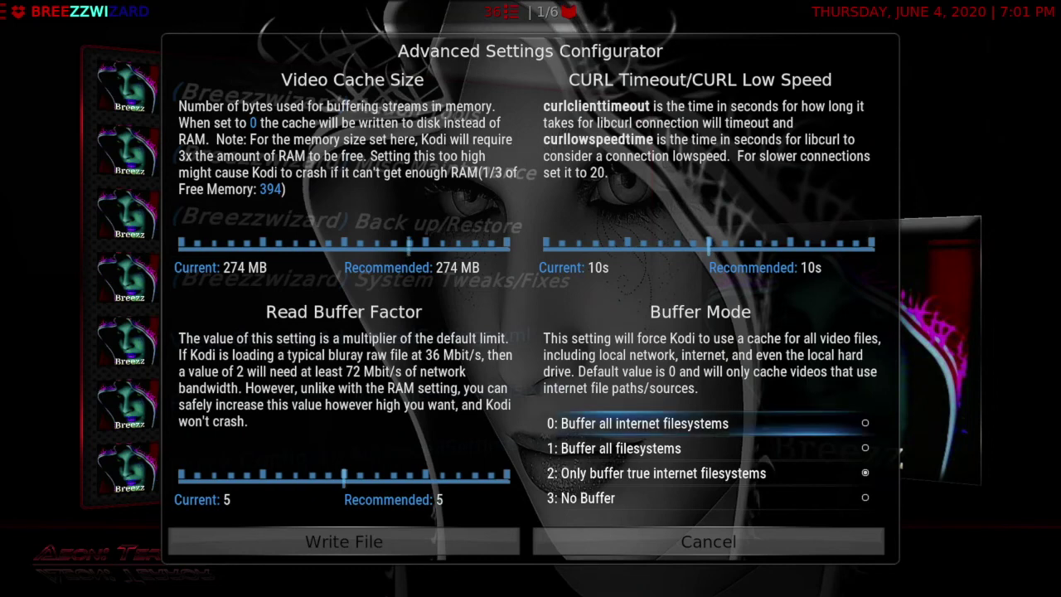
{"action": "key", "text": "Down"}
{"action": "key", "text": "Down"}
{"action": "key", "text": "Down"}
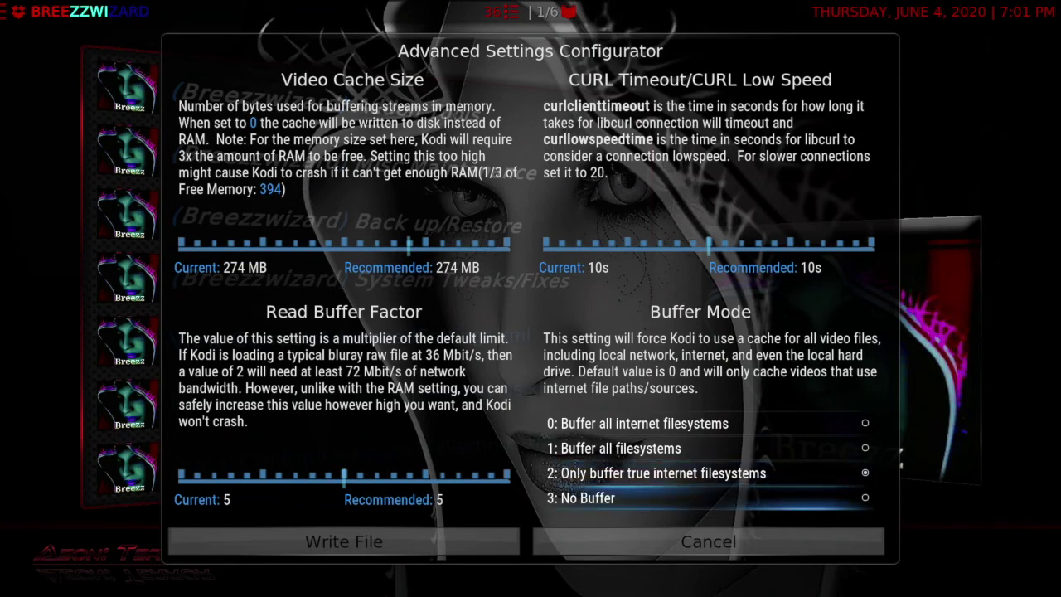
{"action": "key", "text": "Up"}
{"action": "key", "text": "Up"}
{"action": "key", "text": "Up"}
{"action": "key", "text": "Down"}
{"action": "key", "text": "Down"}
{"action": "key", "text": "Down"}
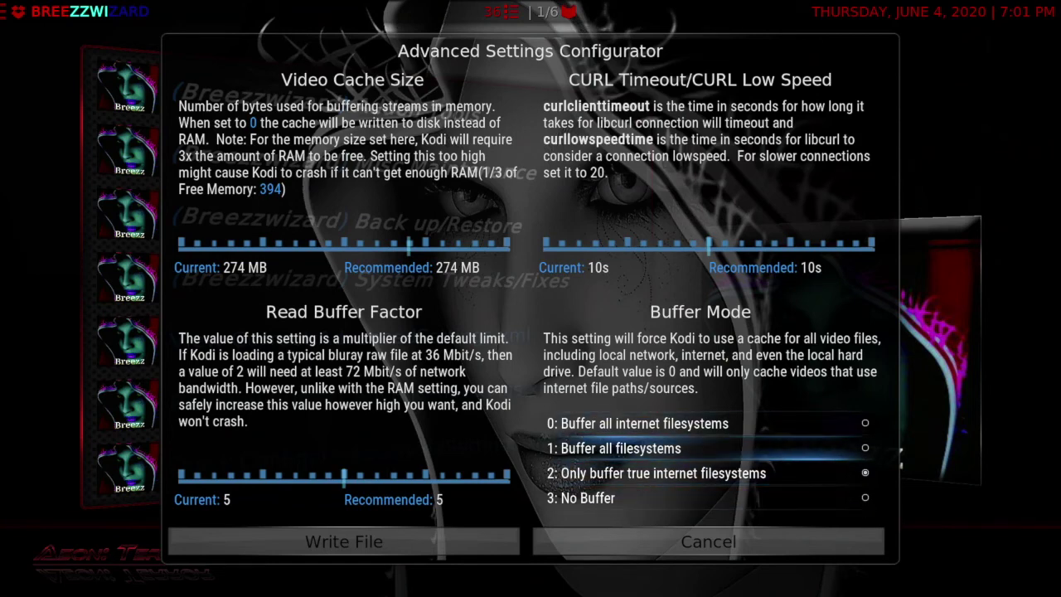
{"action": "key", "text": "Up"}
{"action": "key", "text": "Up"}
{"action": "key", "text": "Down"}
{"action": "key", "text": "Down"}
{"action": "key", "text": "Down"}
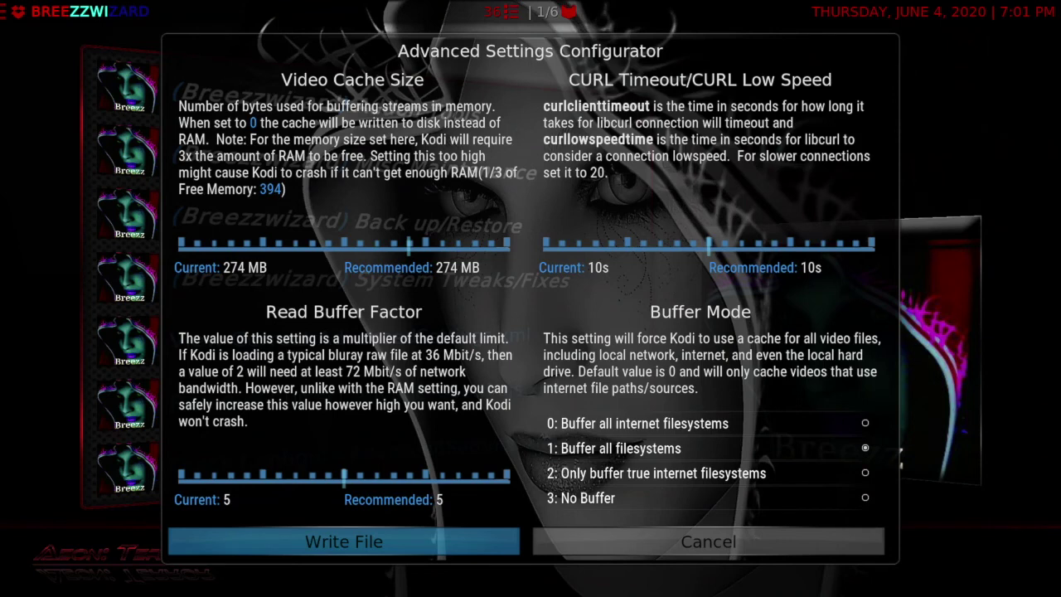
{"action": "key", "text": "Return"}
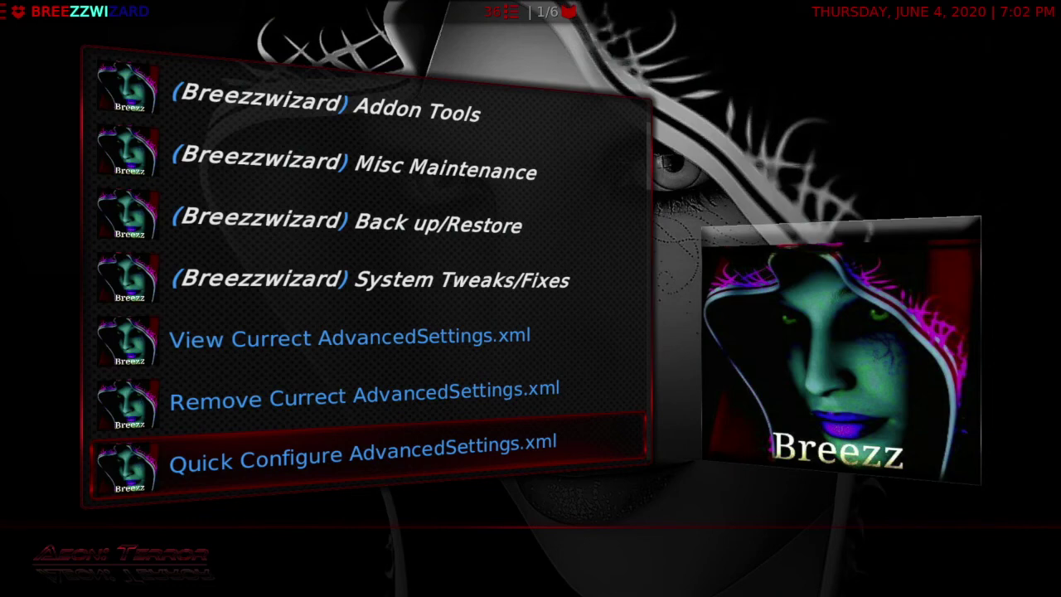
Leave the Breezz wizard for the home screen and go to the Power section.
{"action": "key", "text": "BackSpace"}
{"action": "key", "text": "BackSpace"}
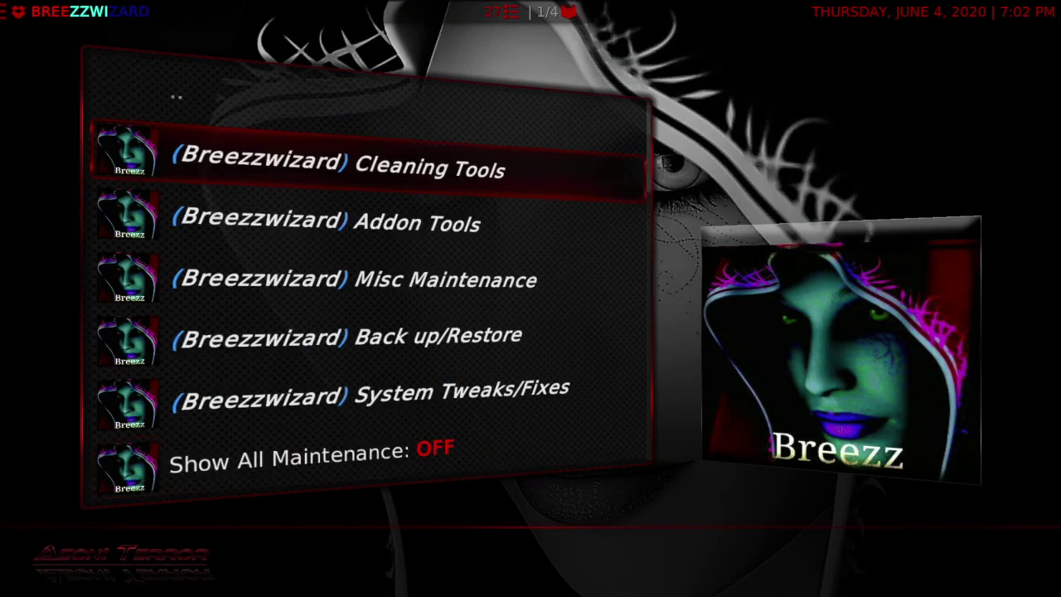
{"action": "key", "text": "BackSpace"}
{"action": "key", "text": "BackSpace"}
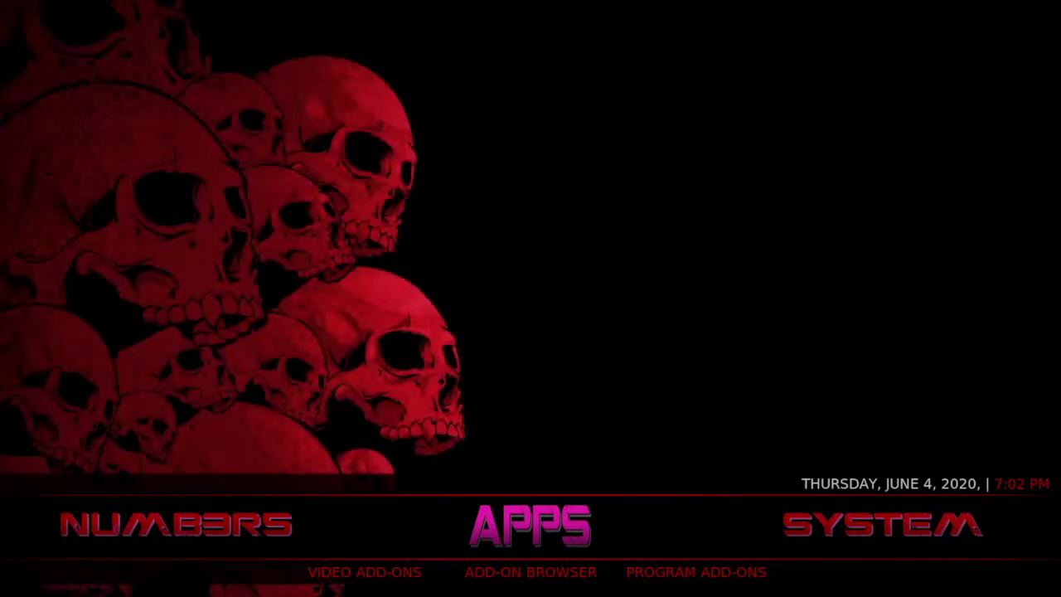
{"action": "key", "text": "Right"}
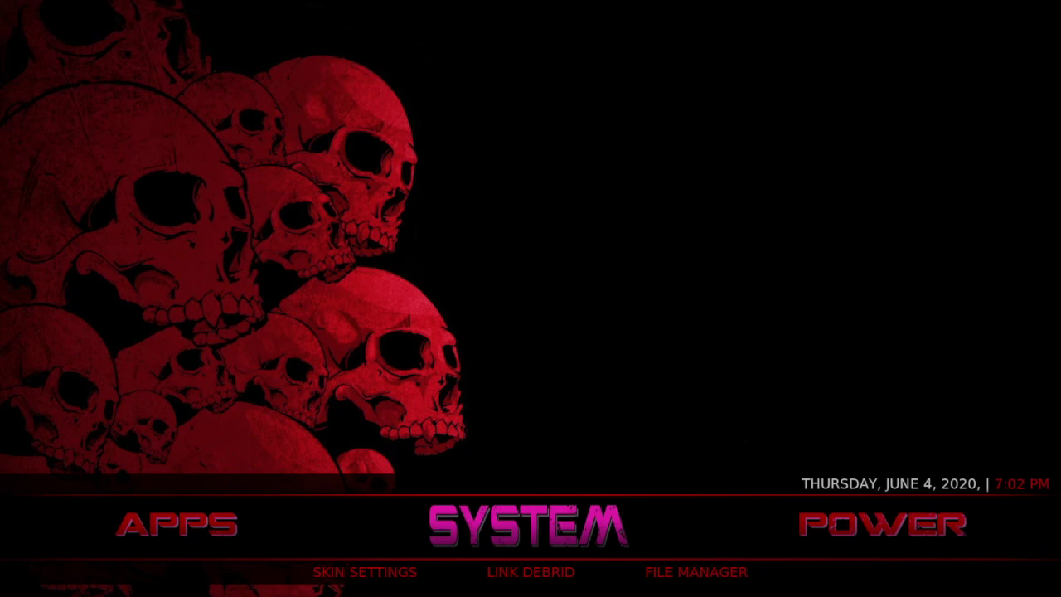
{"action": "key", "text": "Right"}
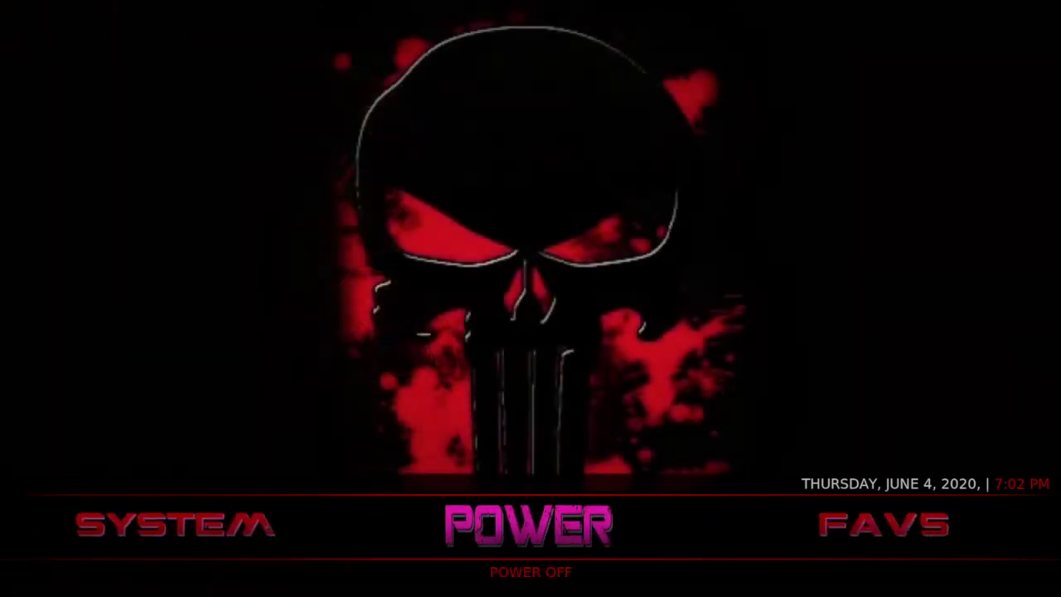